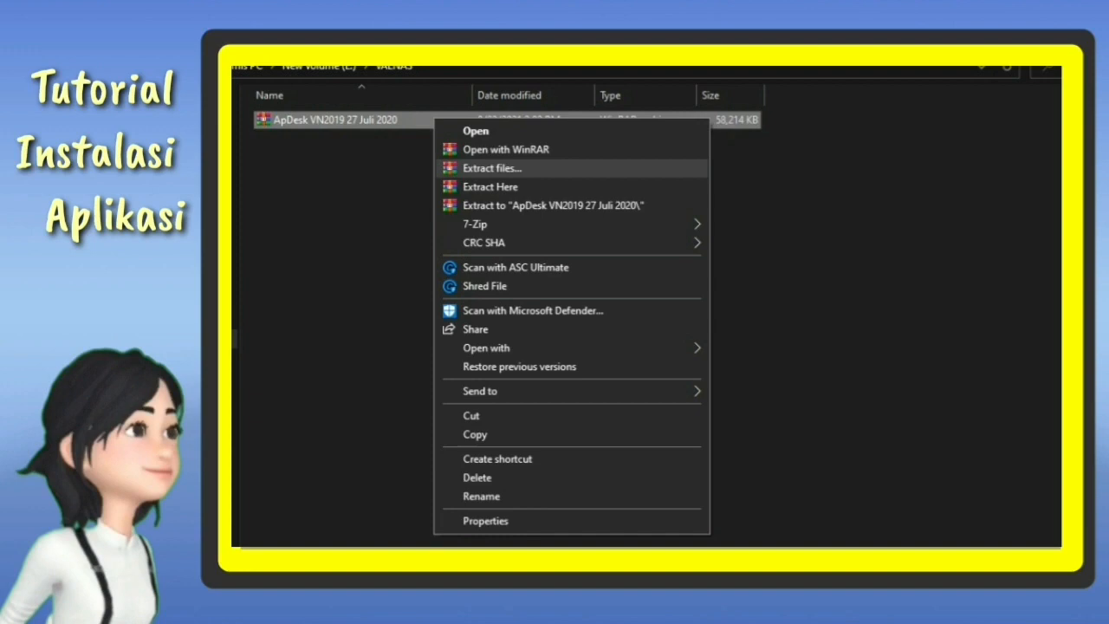
# Extract the contents of the "ApDesk VN2019 27 Juli 2020" archive using the extraction path and options settings
pyautogui.click(555, 168)
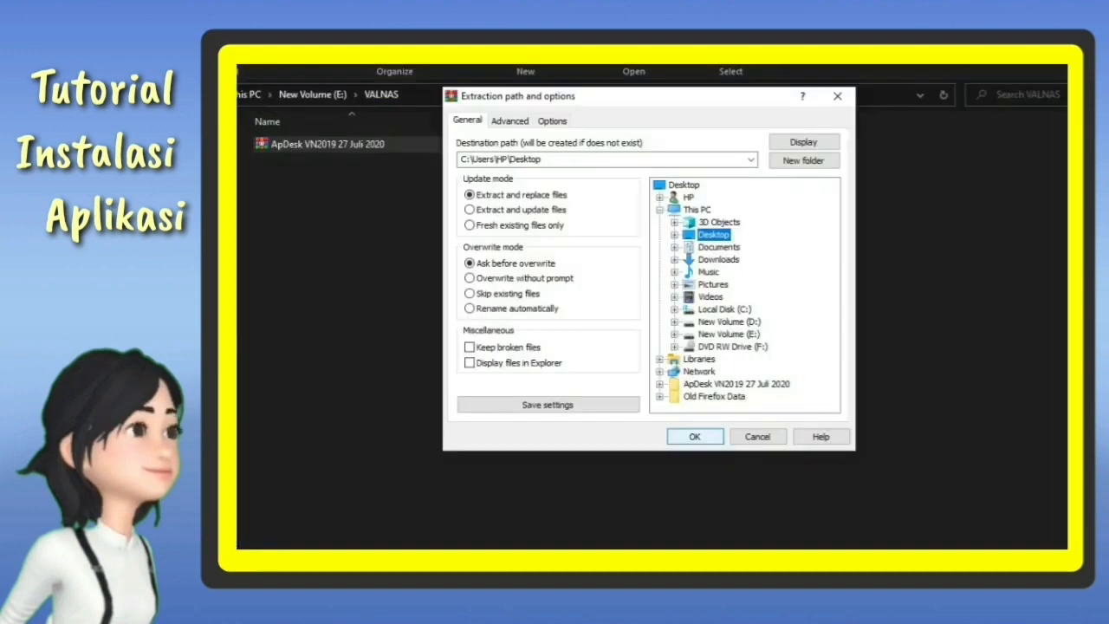
pyautogui.click(694, 436)
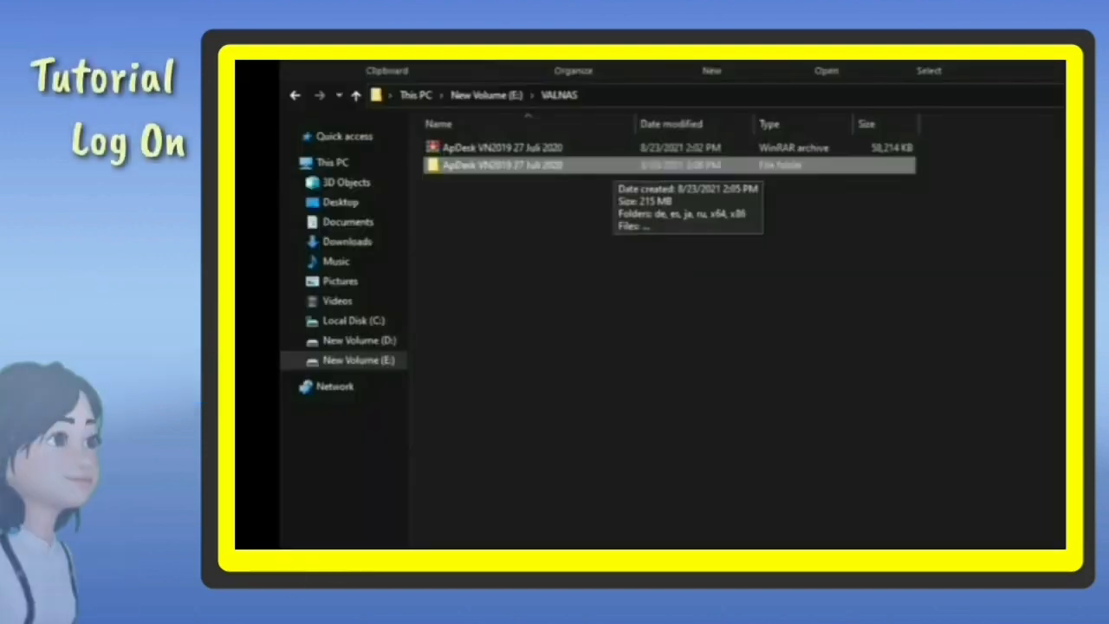
# Launch the Valnas.Win application from the extracted ApDesk VN2019 27 Juli 2020 folder and log on with the account's user name and password
pyautogui.doubleClick(520, 165)
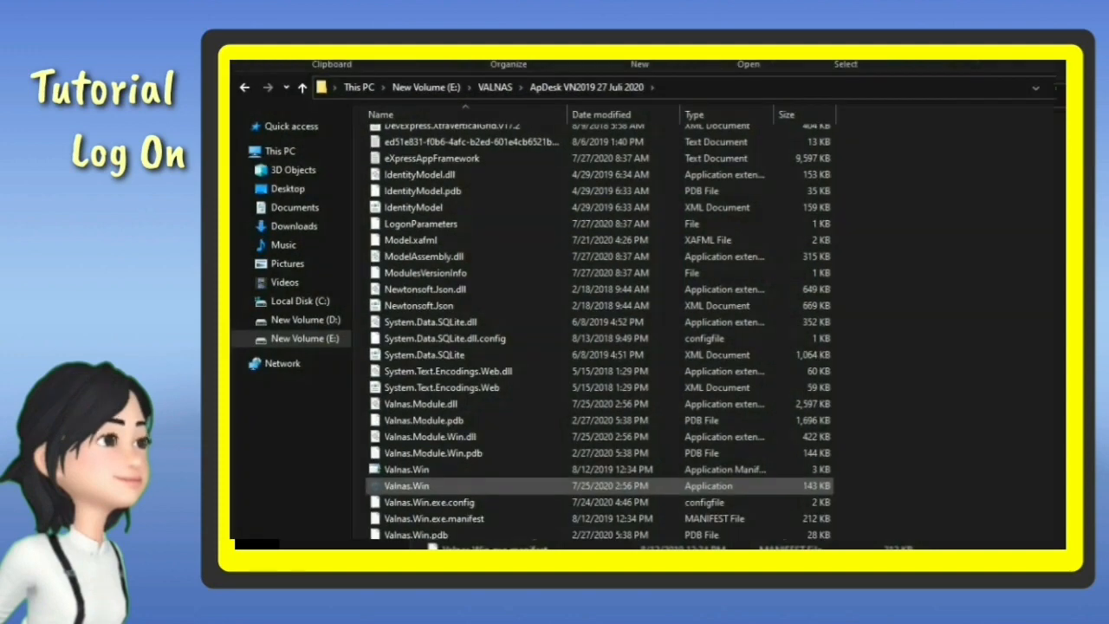
pyautogui.doubleClick(471, 487)
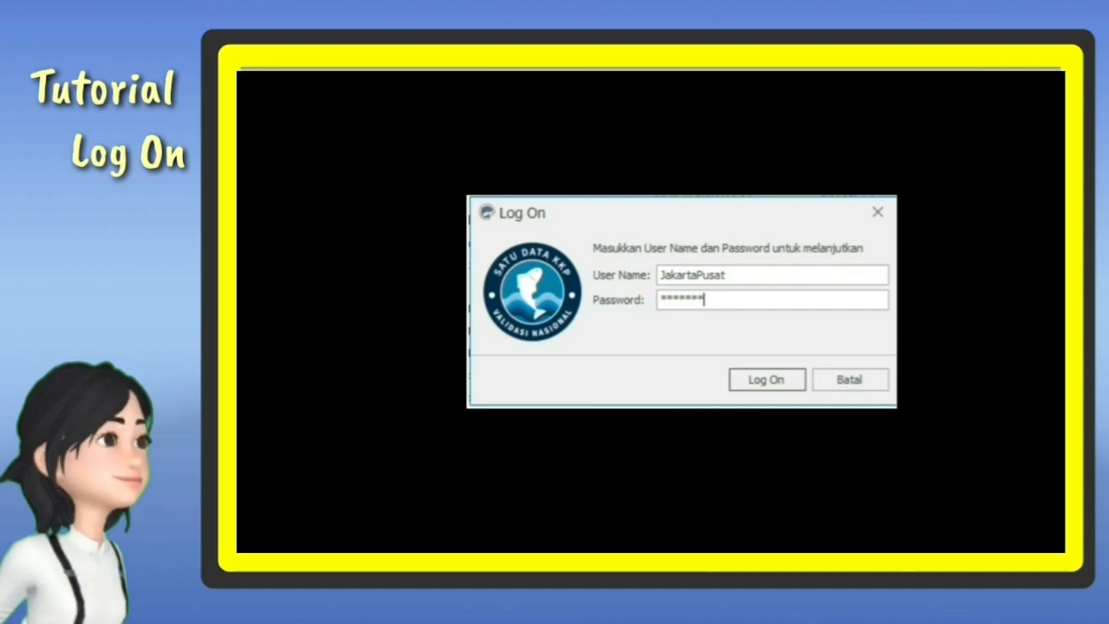
pyautogui.click(776, 381)
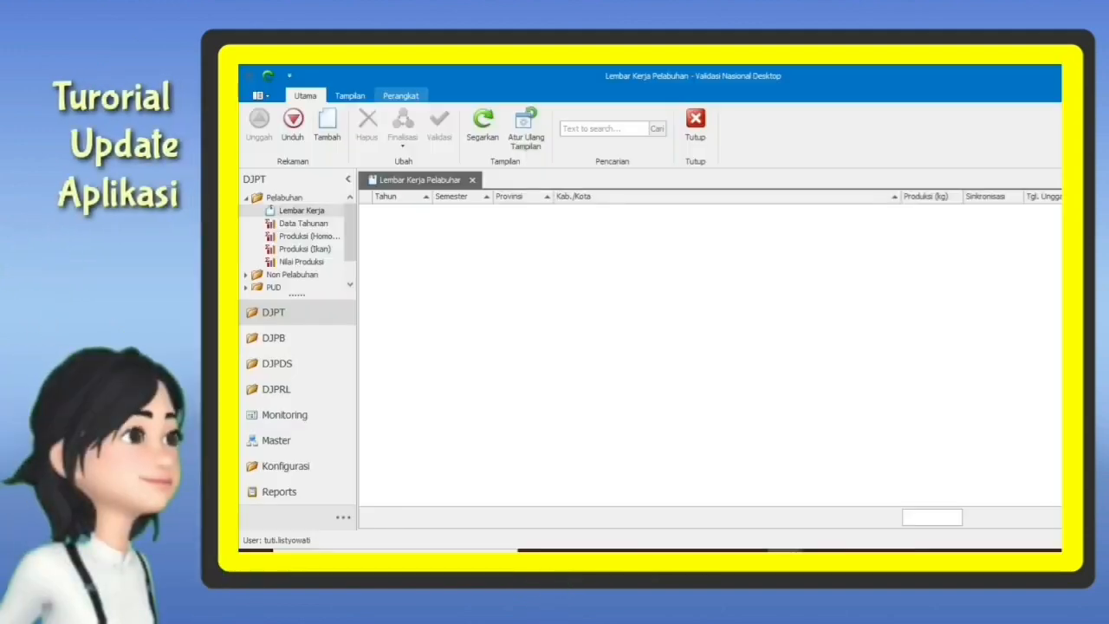
# Run Cek Update for the application and accept the update
pyautogui.click(403, 95)
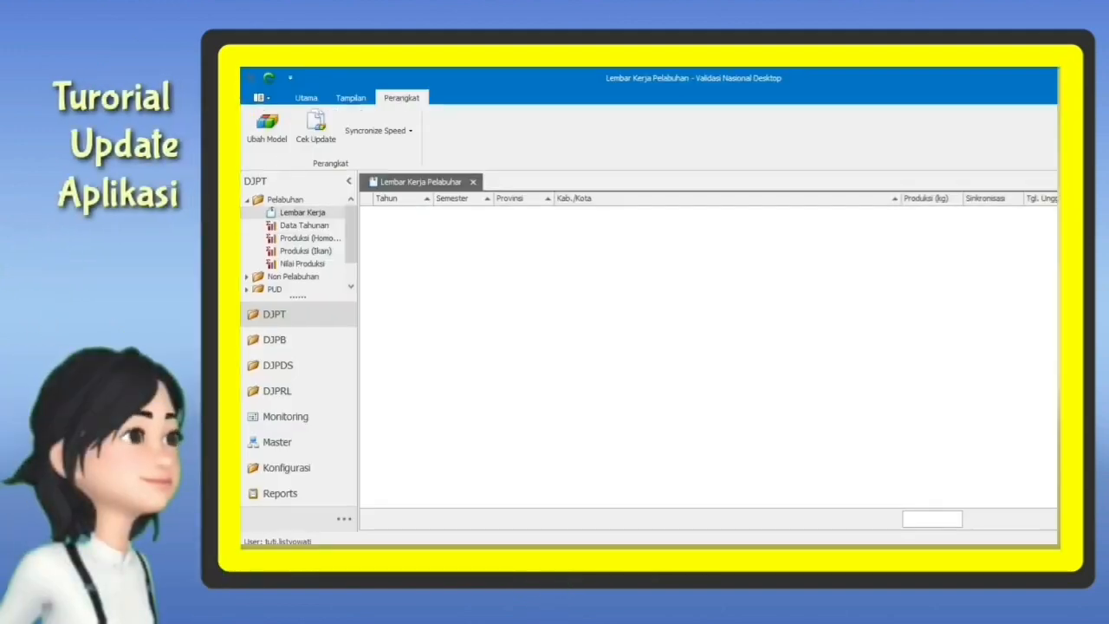
pyautogui.click(317, 130)
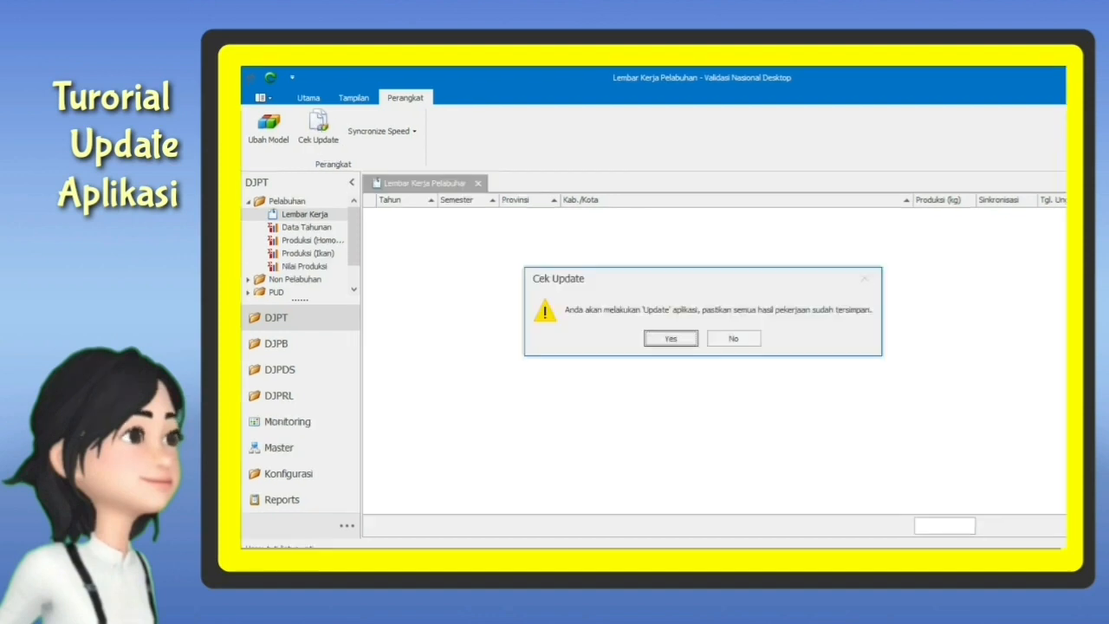
pyautogui.click(684, 339)
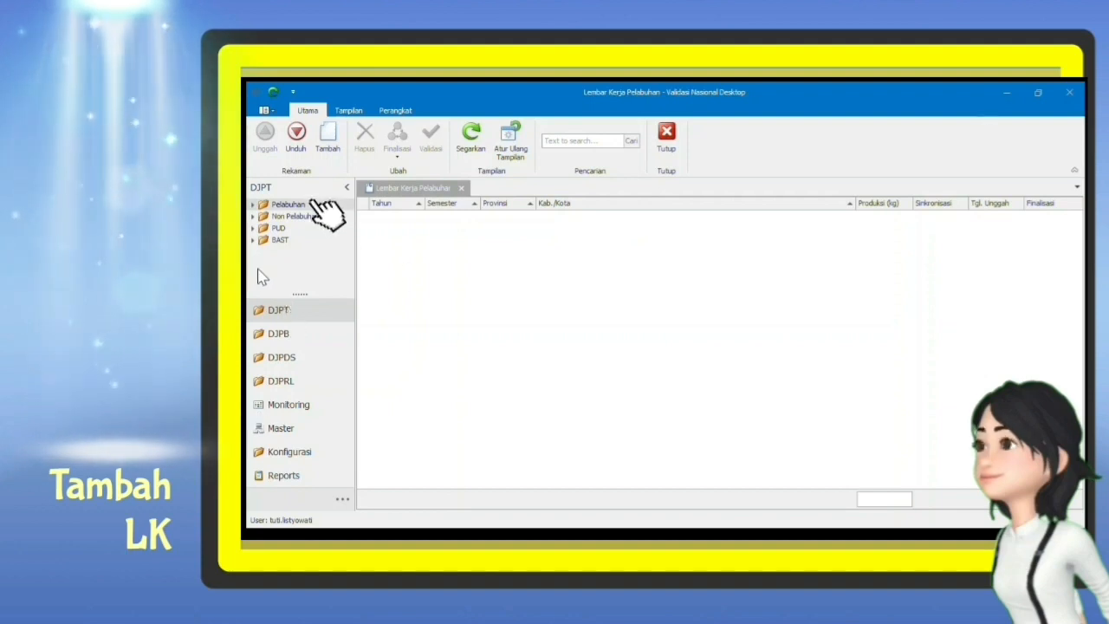
# Add a Pelabuhan Lembar Kerja for DAERAH ISTIMEWA YOGYAKARTA, GUNUNG KIDUL, year 2021, Semester 1
pyautogui.doubleClick(305, 204)
pyautogui.click(331, 216)
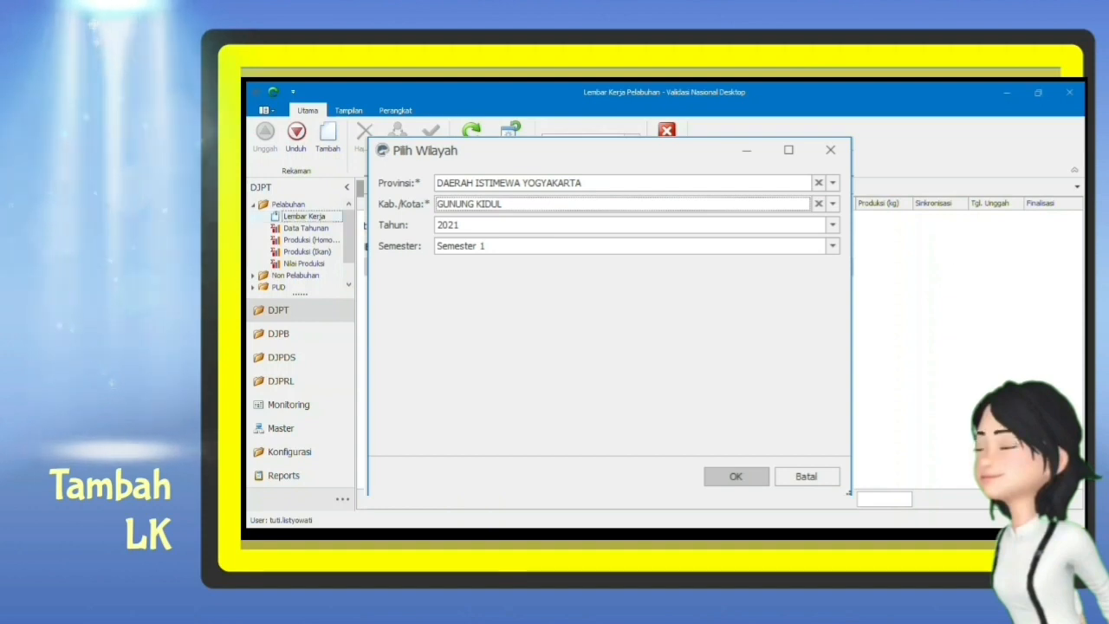
pyautogui.click(737, 478)
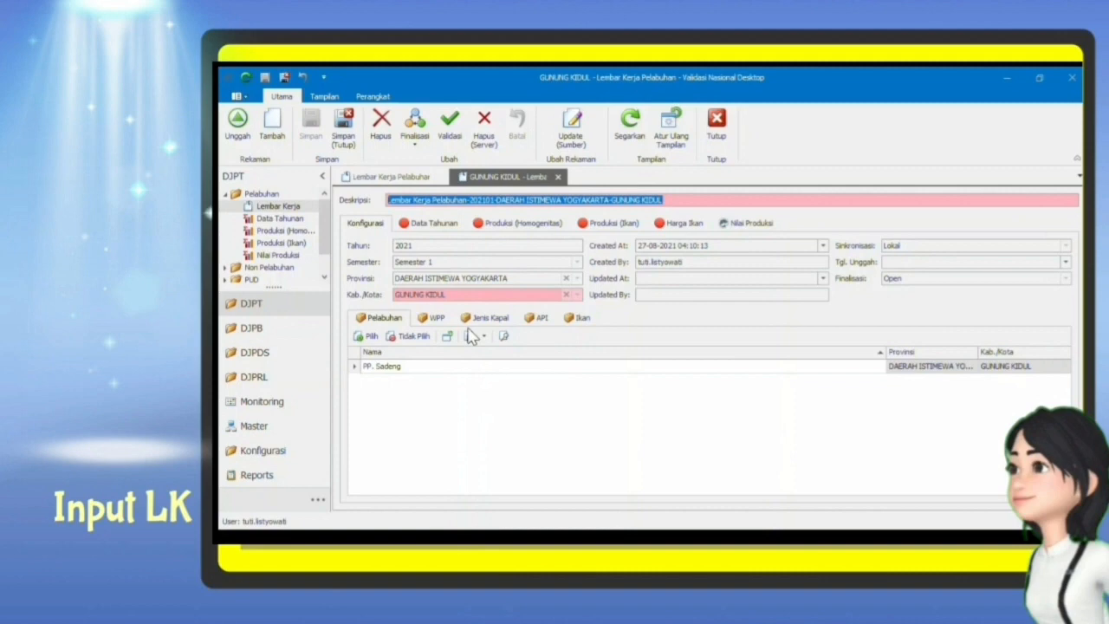
# Configure the worksheet with port PP. Sadeng, fishing area WPP-RI-573 and vessel types KM_0010_0020, KM_0030_0050 and MT_0005
pyautogui.click(367, 336)
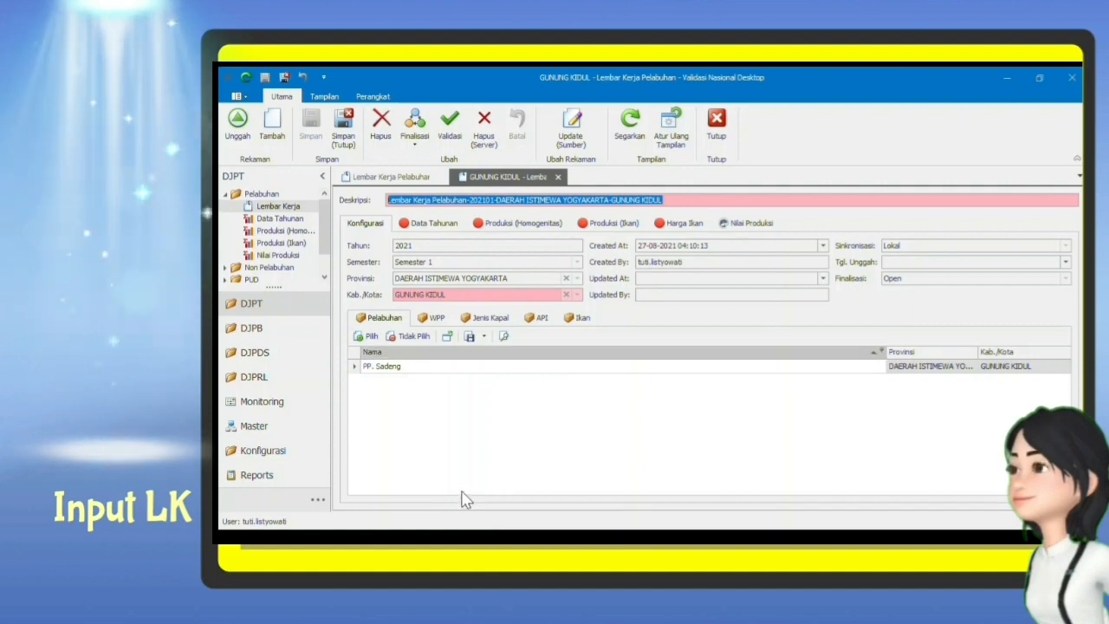
pyautogui.click(367, 337)
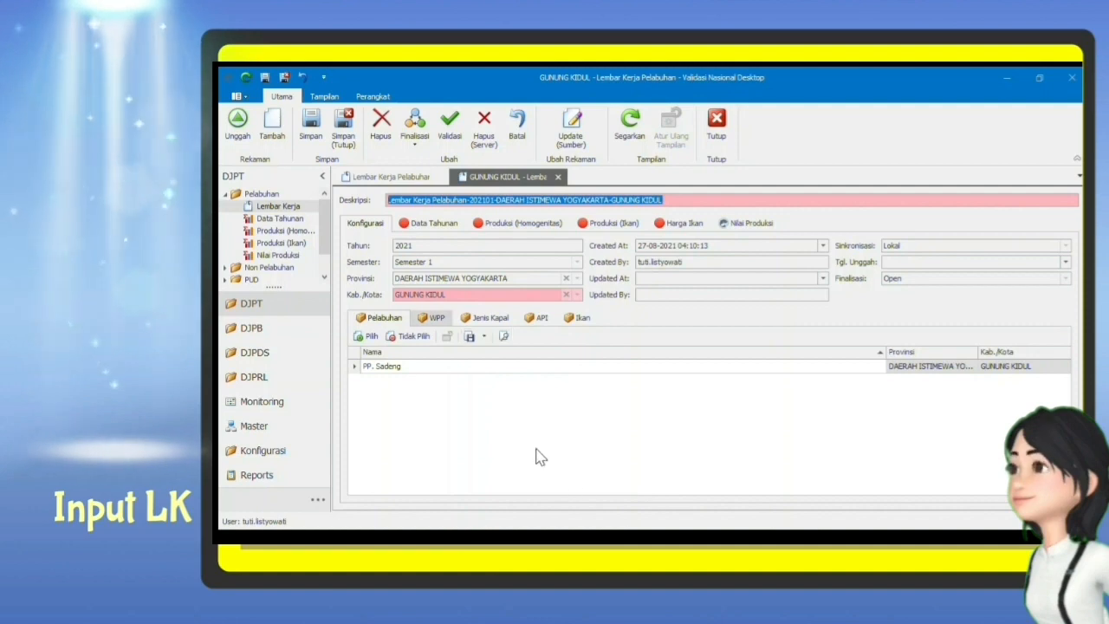
pyautogui.click(431, 318)
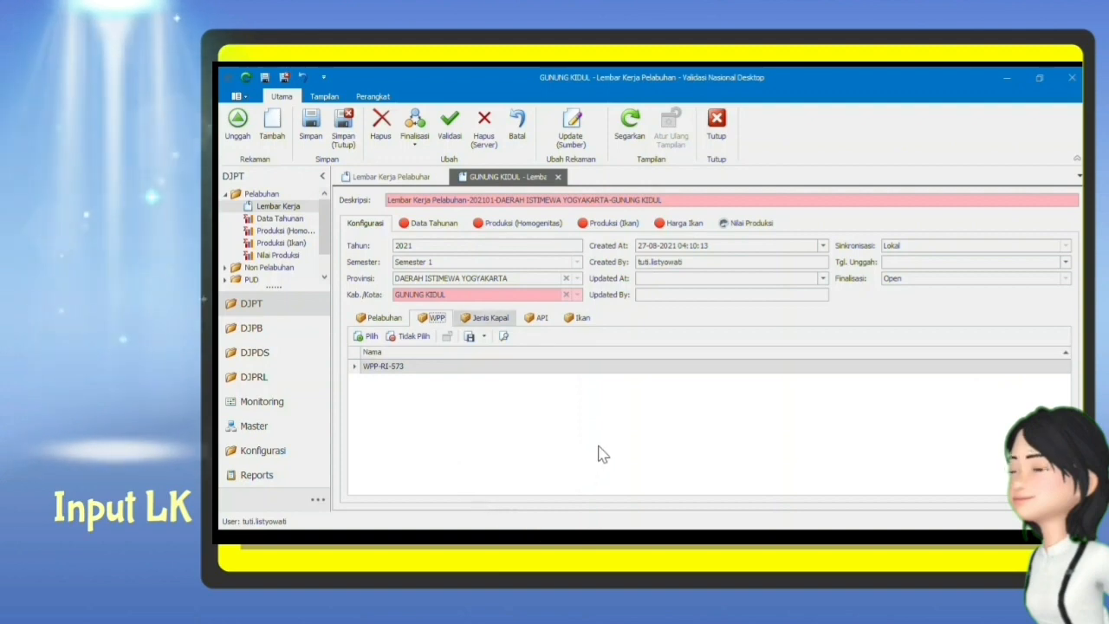
pyautogui.click(490, 318)
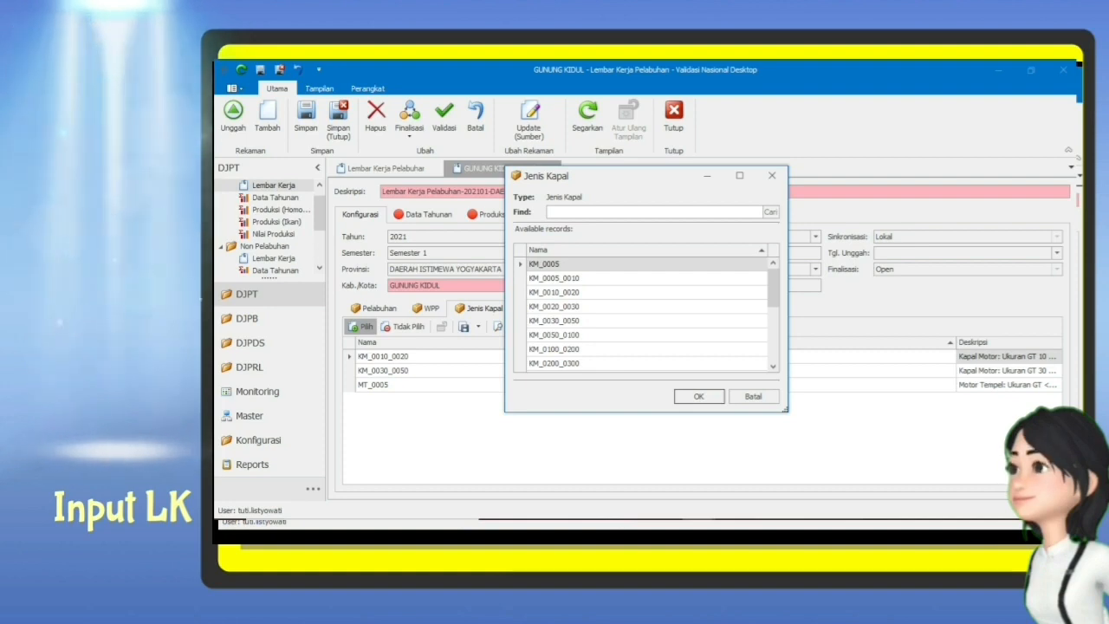
pyautogui.click(698, 396)
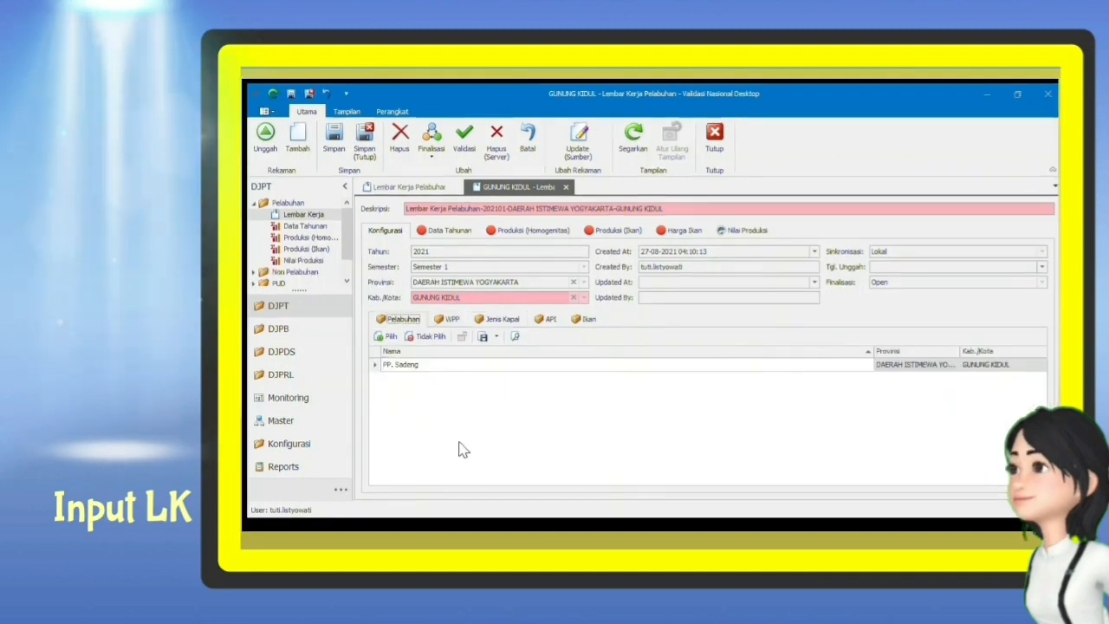
# Review the worksheet's configured WPP, Jenis Kapal, API and Ikan lists
pyautogui.click(451, 319)
pyautogui.click(496, 320)
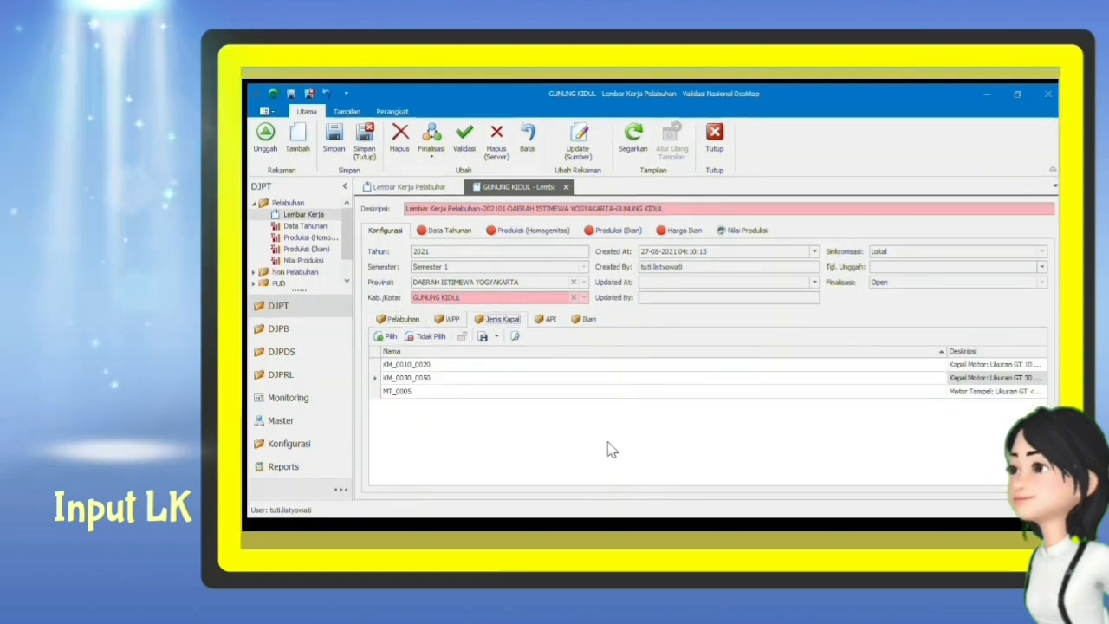
pyautogui.click(546, 319)
pyautogui.click(585, 319)
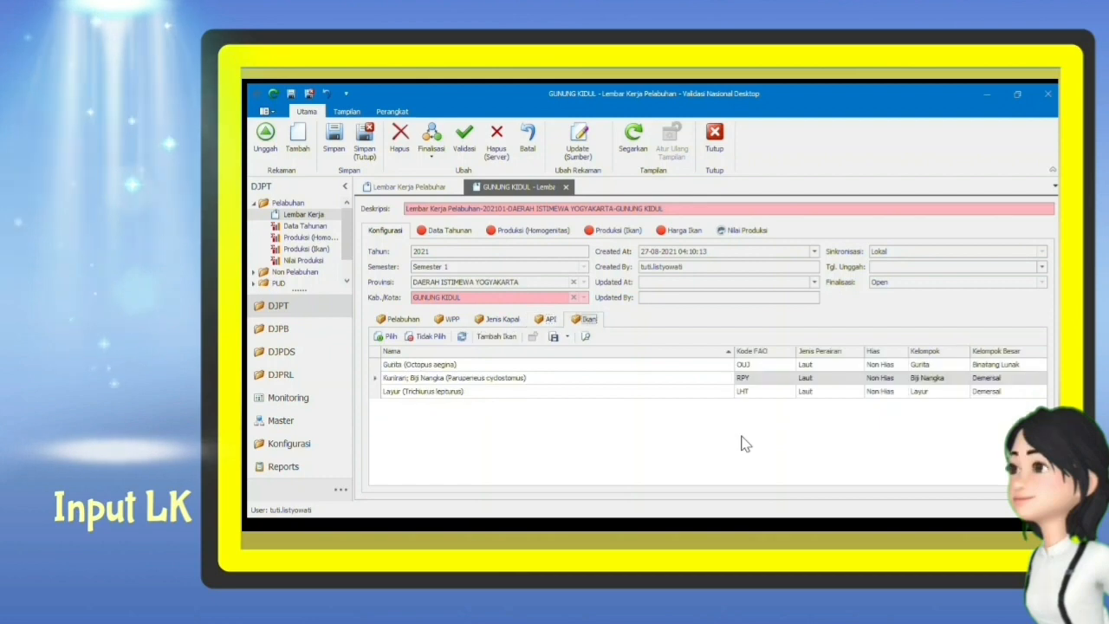
# Fill in the Data Tahunan vessel counts: 50 for KM_0010 Pancing Ulur, 8 for KM_0030 Pukat Cincin and 42 for MT_0005 Bubu
pyautogui.click(446, 231)
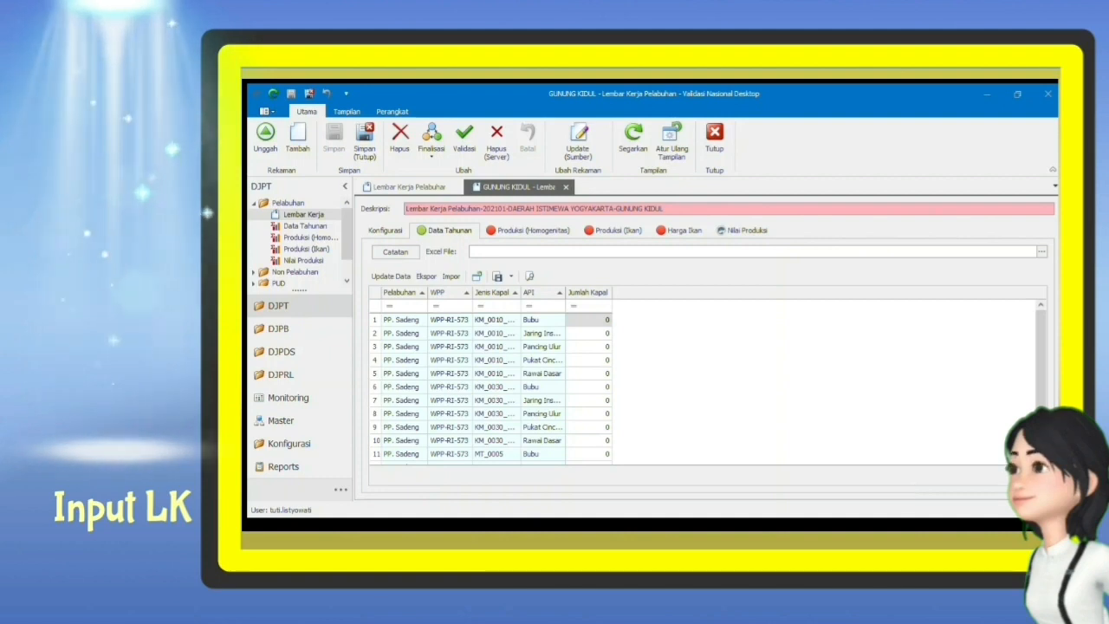
pyautogui.moveTo(1041, 362)
pyautogui.mouseDown()
pyautogui.moveTo(1041, 402)
pyautogui.moveTo(1041, 362)
pyautogui.mouseUp()
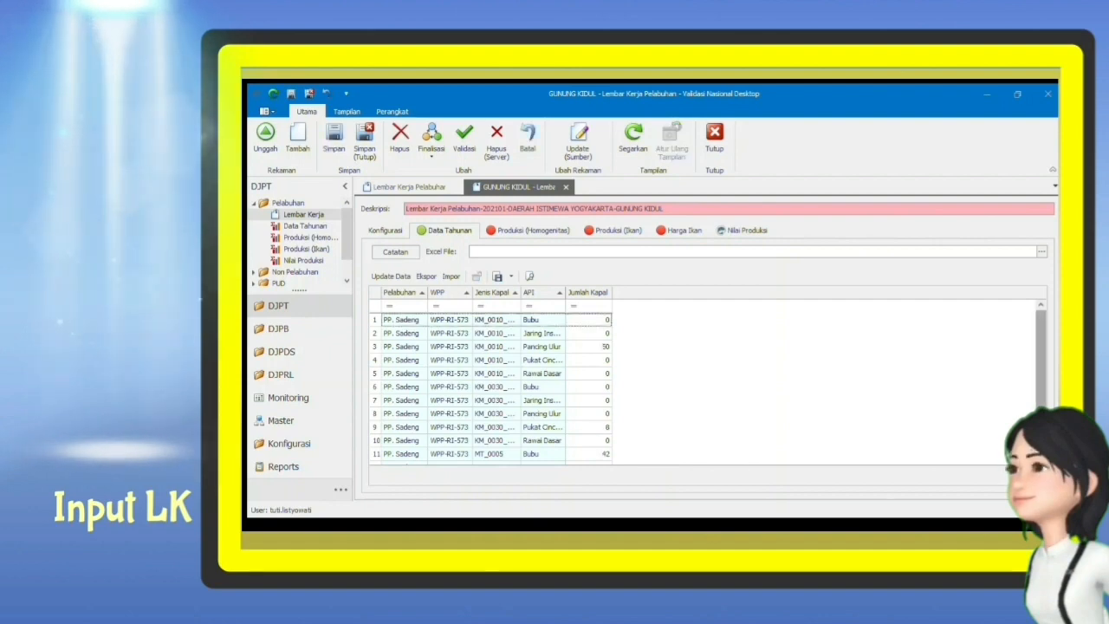
pyautogui.moveTo(1042, 357)
pyautogui.mouseDown()
pyautogui.moveTo(1042, 383)
pyautogui.moveTo(1042, 356)
pyautogui.mouseUp()
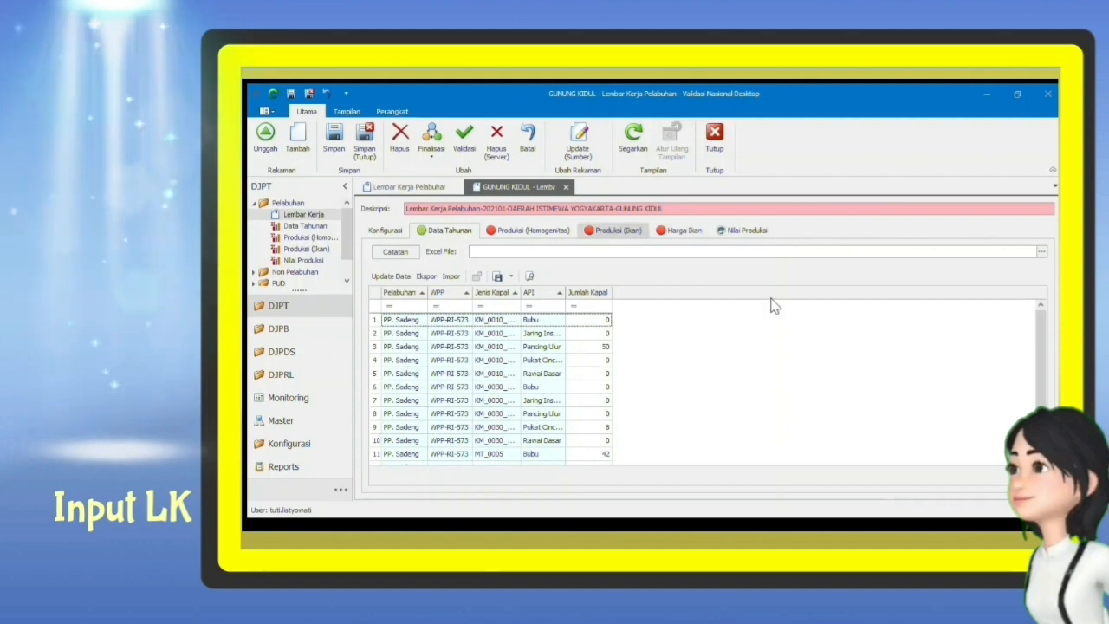
# Update the data in the worksheet's Produksi (Homogenitas) table
pyautogui.click(547, 230)
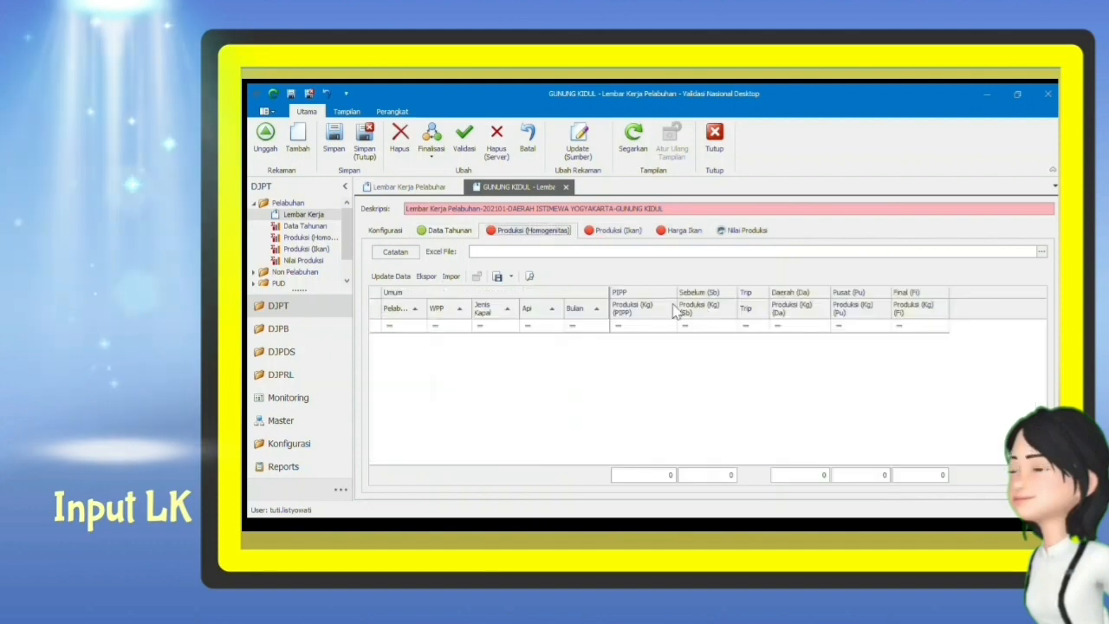
pyautogui.click(391, 276)
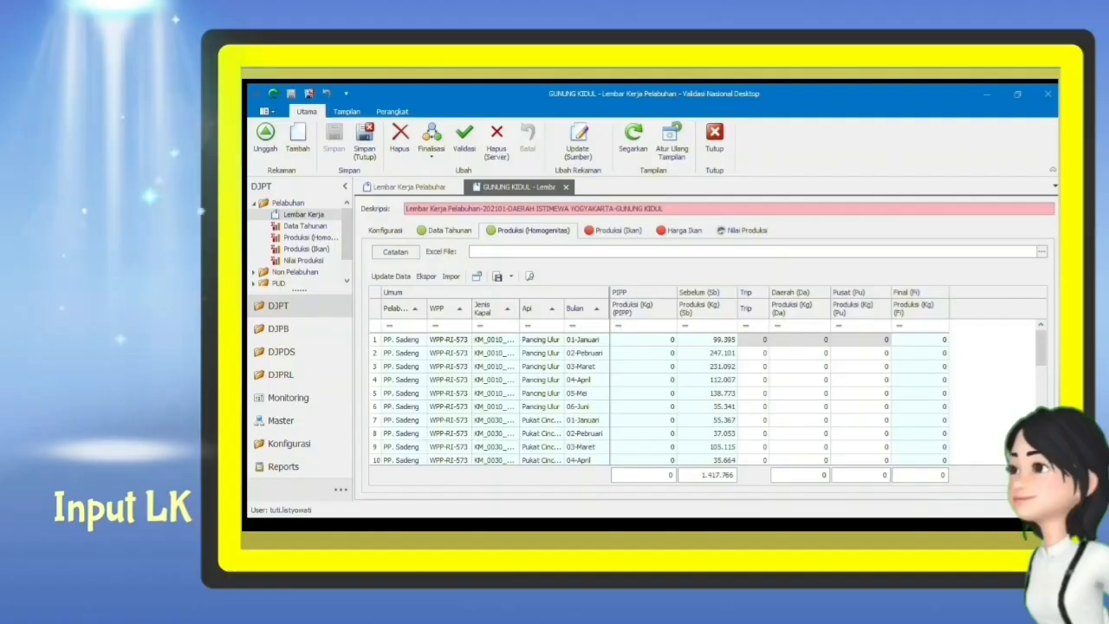
# Examine all monthly rows of the Produksi (Homogenitas) table, including the PIPP production column
pyautogui.scroll(-3, 706, 399)
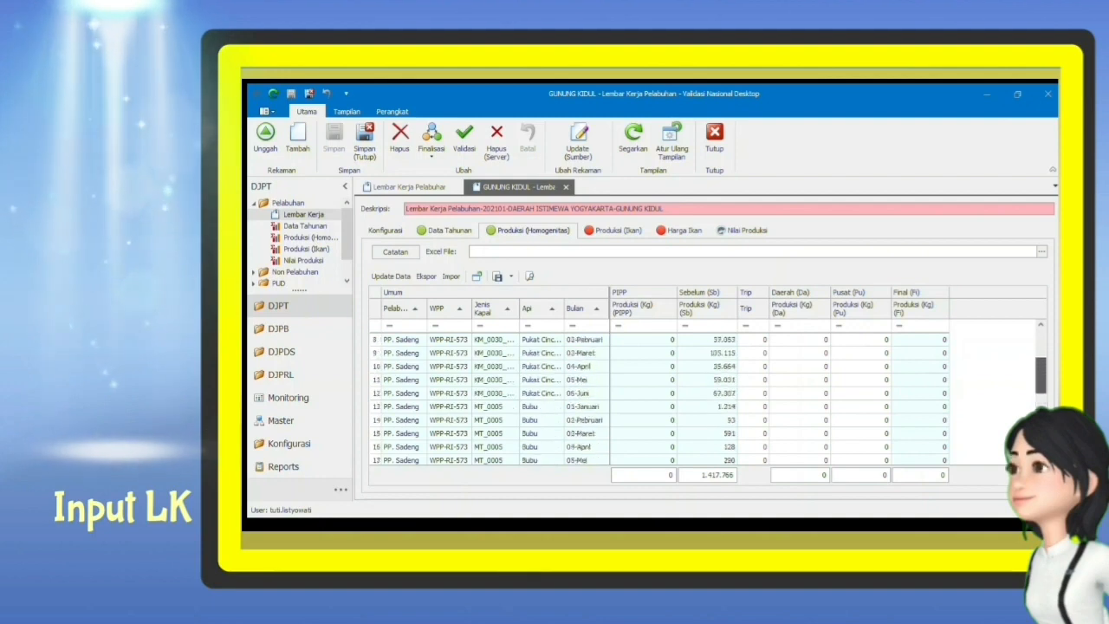
pyautogui.scroll(-1, 706, 399)
pyautogui.scroll(2, 706, 398)
pyautogui.scroll(2, 706, 399)
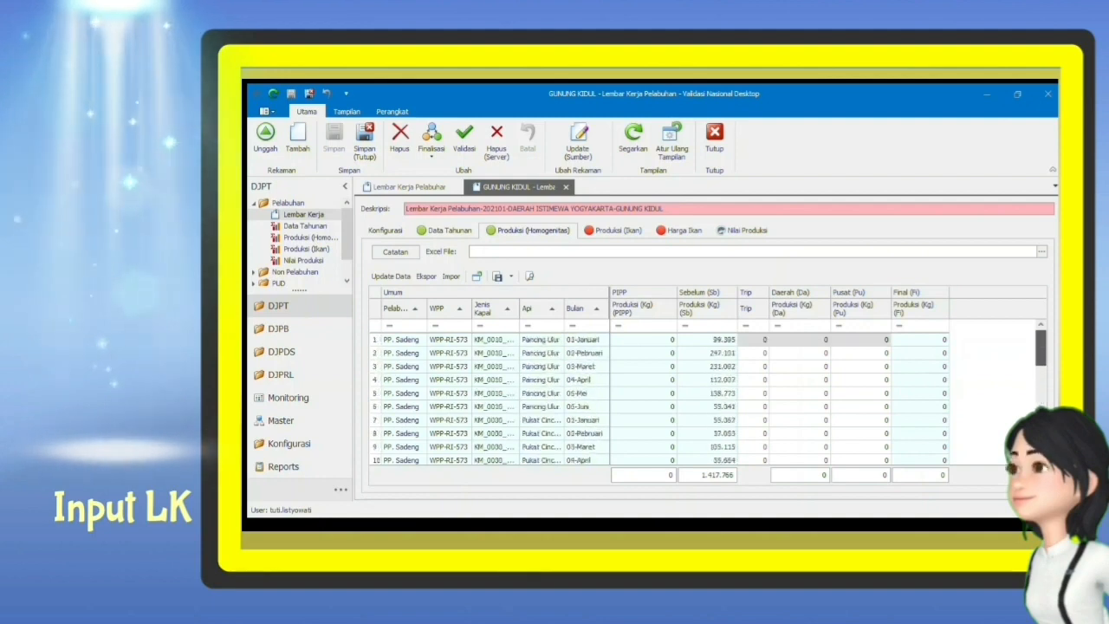
pyautogui.scroll(-3, 706, 398)
pyautogui.scroll(-4, 706, 399)
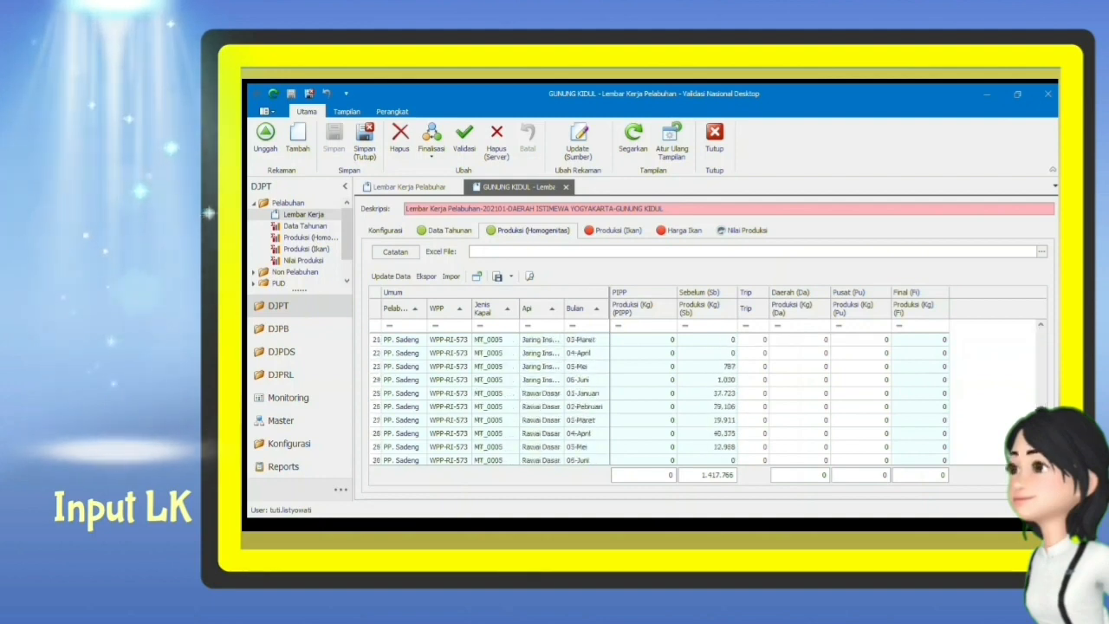
pyautogui.scroll(7, 706, 399)
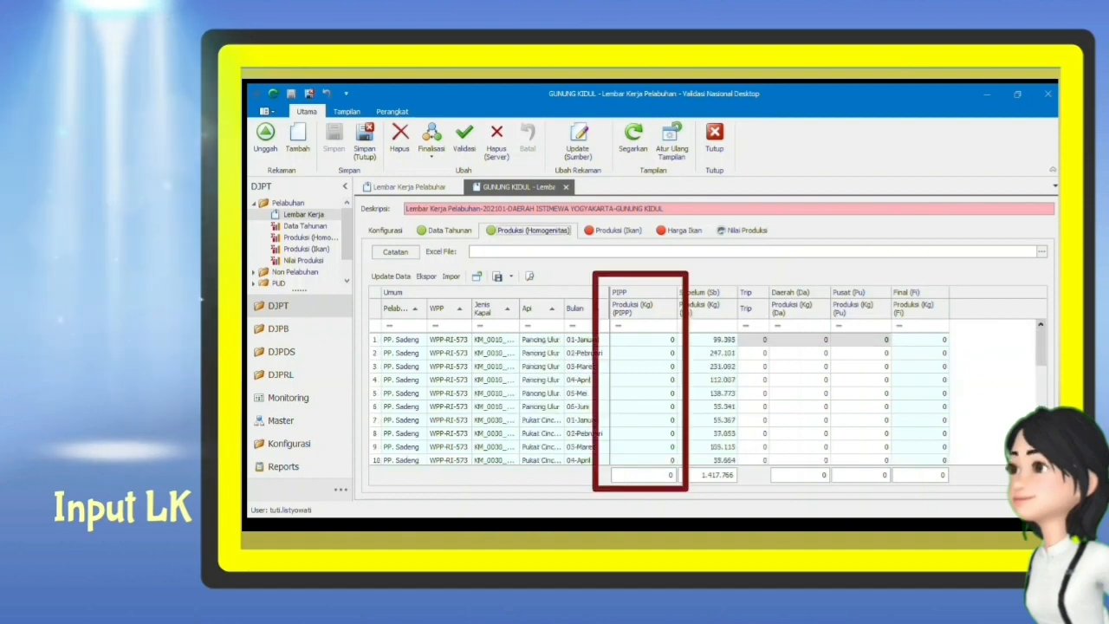
pyautogui.scroll(-6, 706, 399)
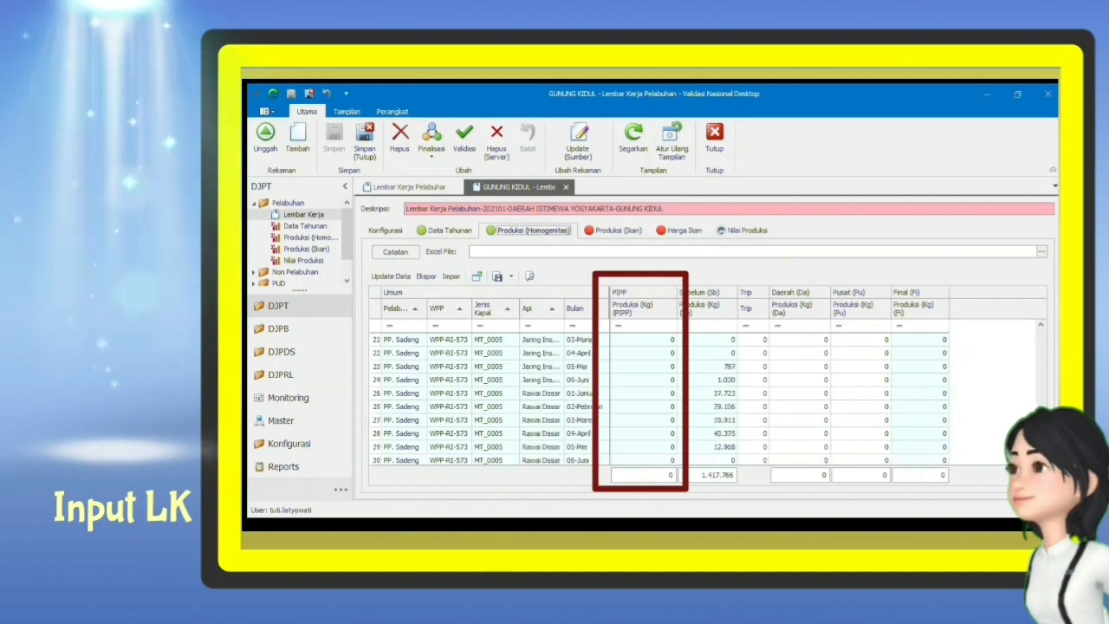
pyautogui.scroll(6, 706, 399)
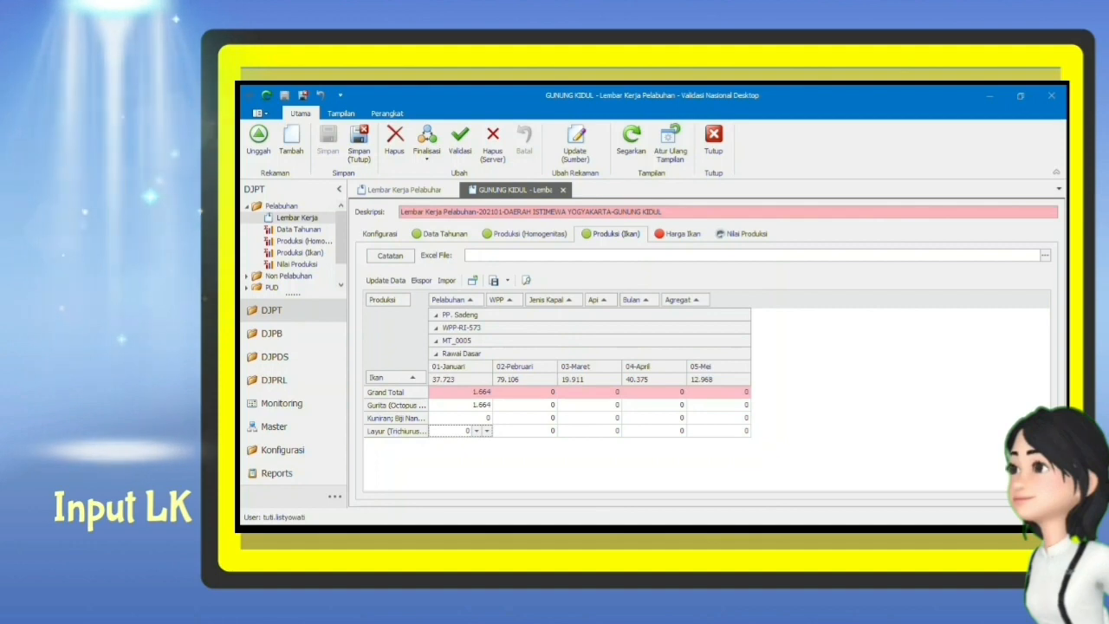
# Set the January Rawai Dasar production of Layur to 36.059 in the Produksi (Ikan) table
pyautogui.write('36,')
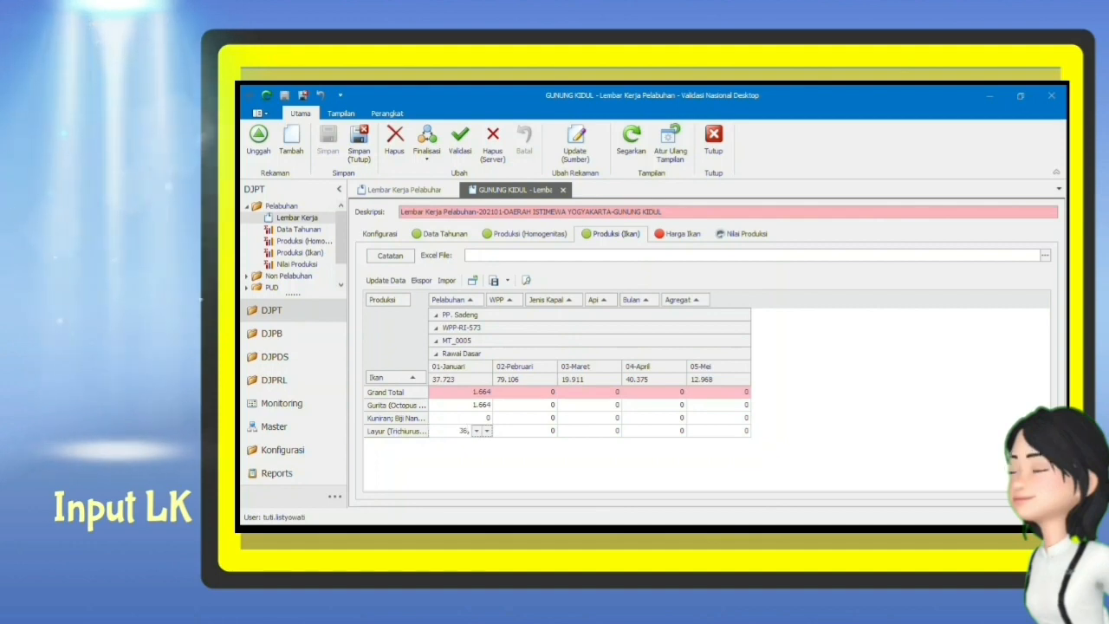
pyautogui.write('6')
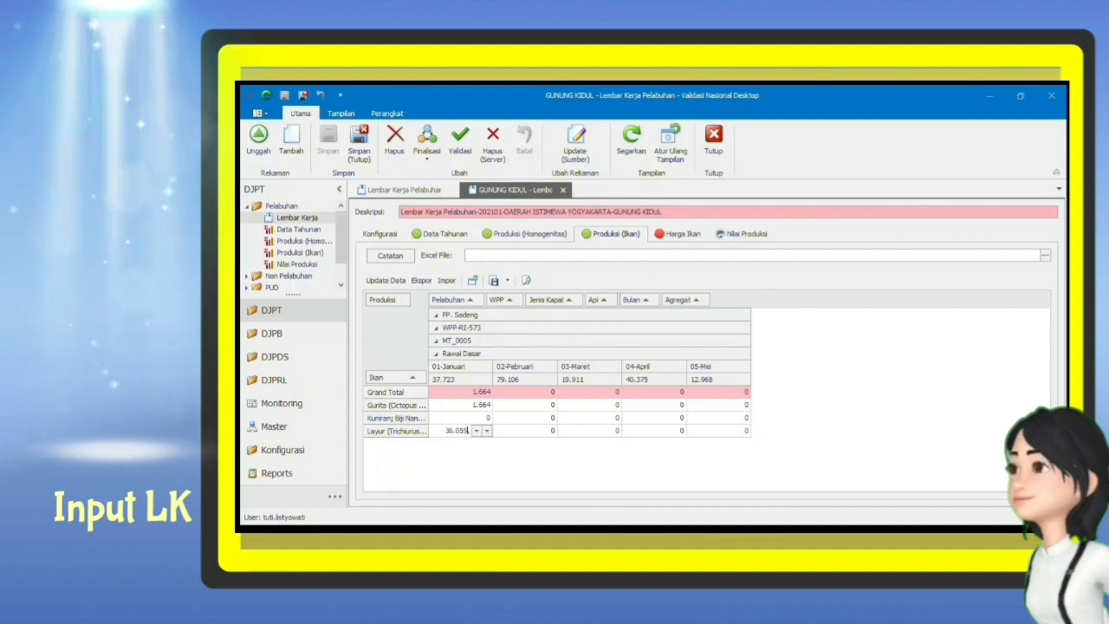
pyautogui.write('59')
pyautogui.press('Tab')
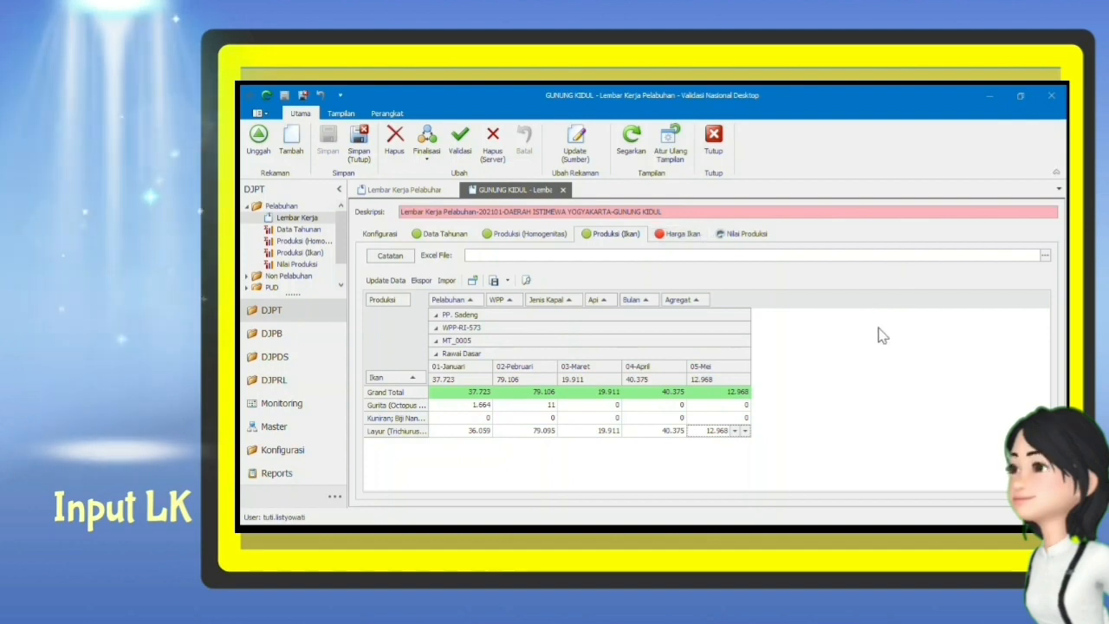
# Enter a Harga Ikan price of Rp. 45.000 for Gurita and Layur and check the resulting Nilai Produksi table
pyautogui.click(678, 234)
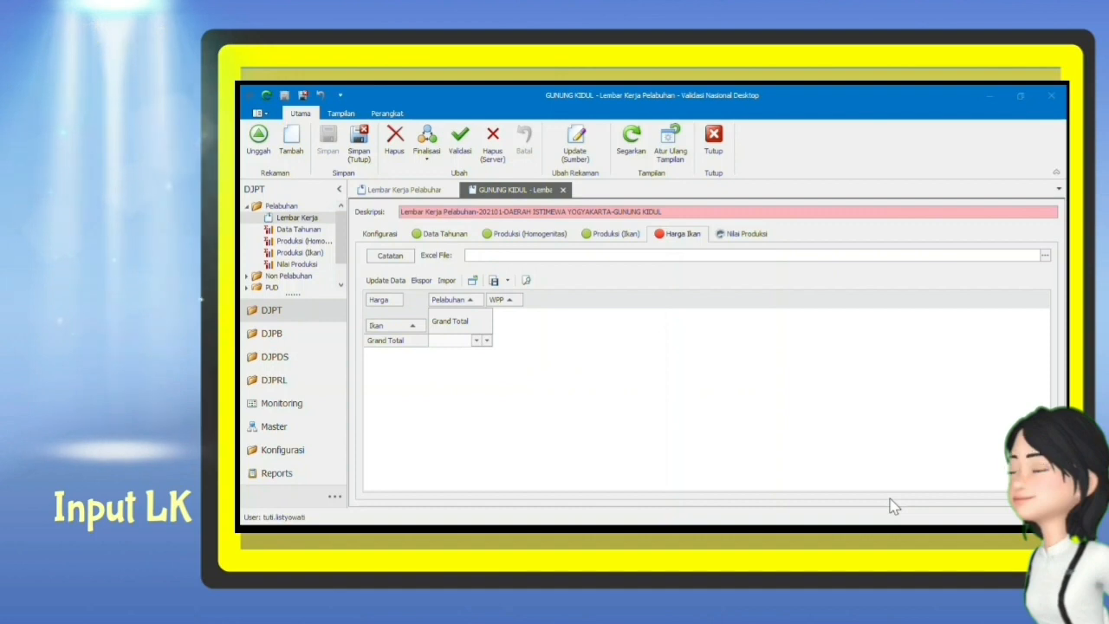
pyautogui.click(447, 341)
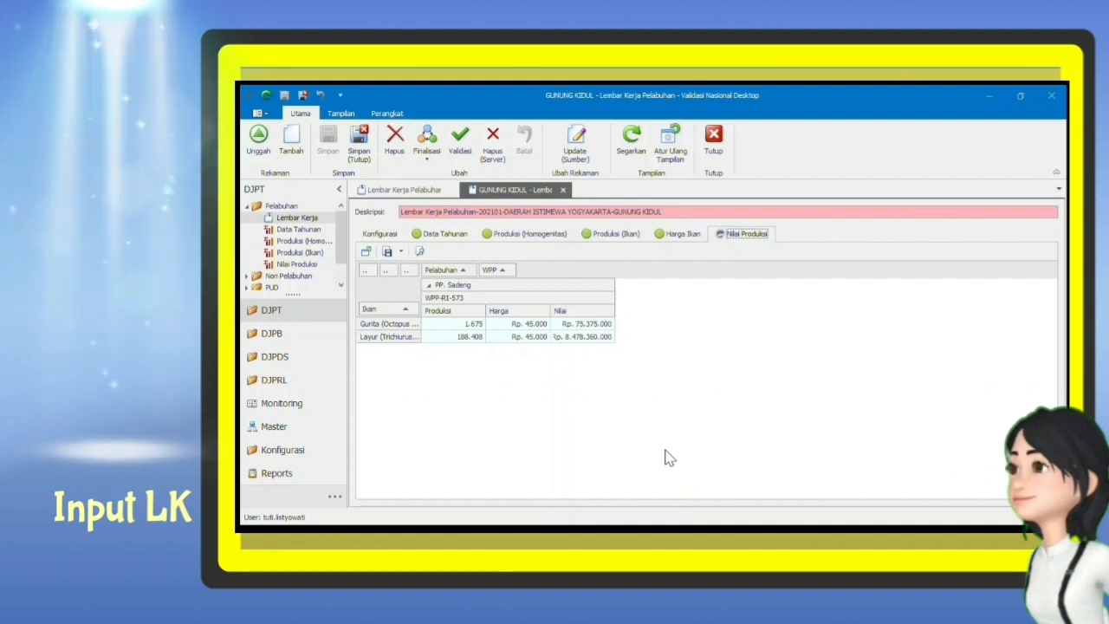
pyautogui.click(904, 467)
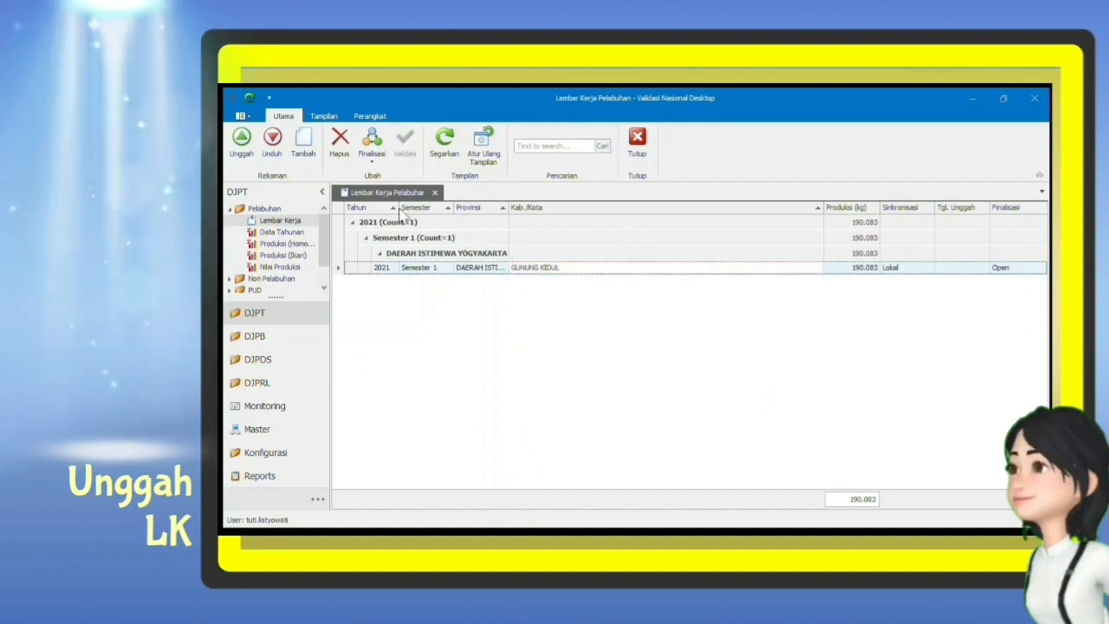
# Upload the 2021 Semester 1 GUNUNG KIDUL worksheet to the server
pyautogui.click(242, 141)
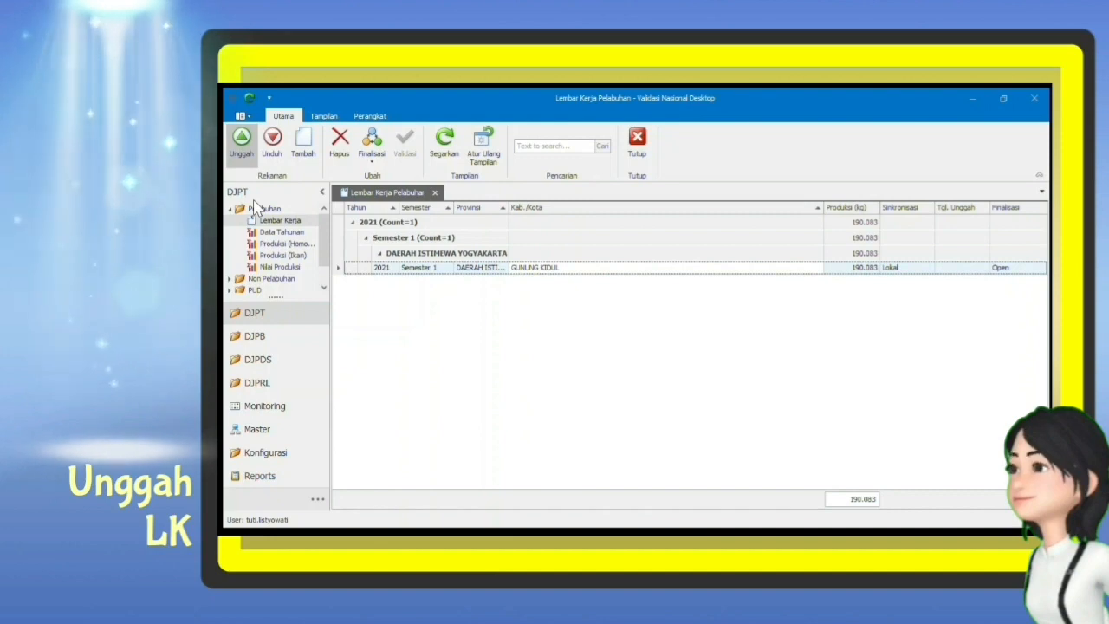